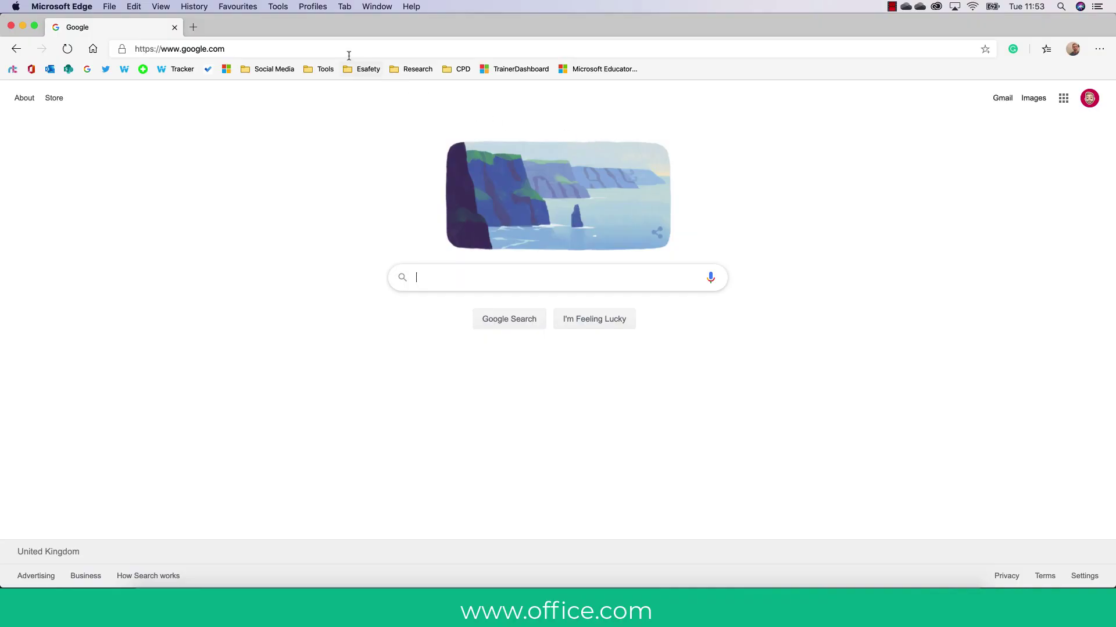
Step: Load office.com in Edge in place of the Google home page
left_click(335, 50)
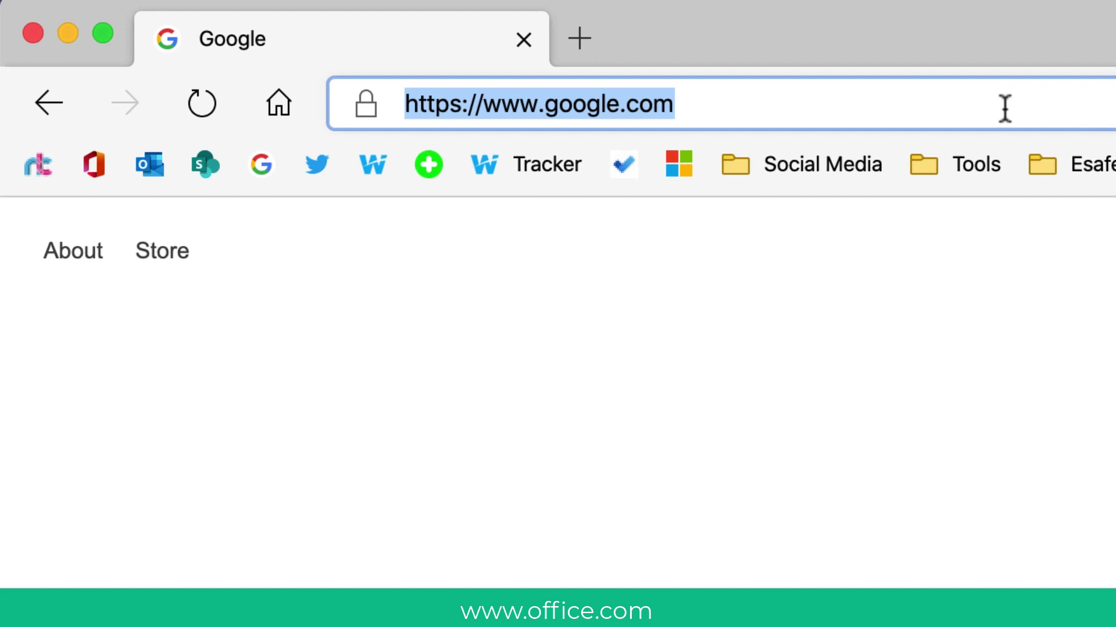
type("off")
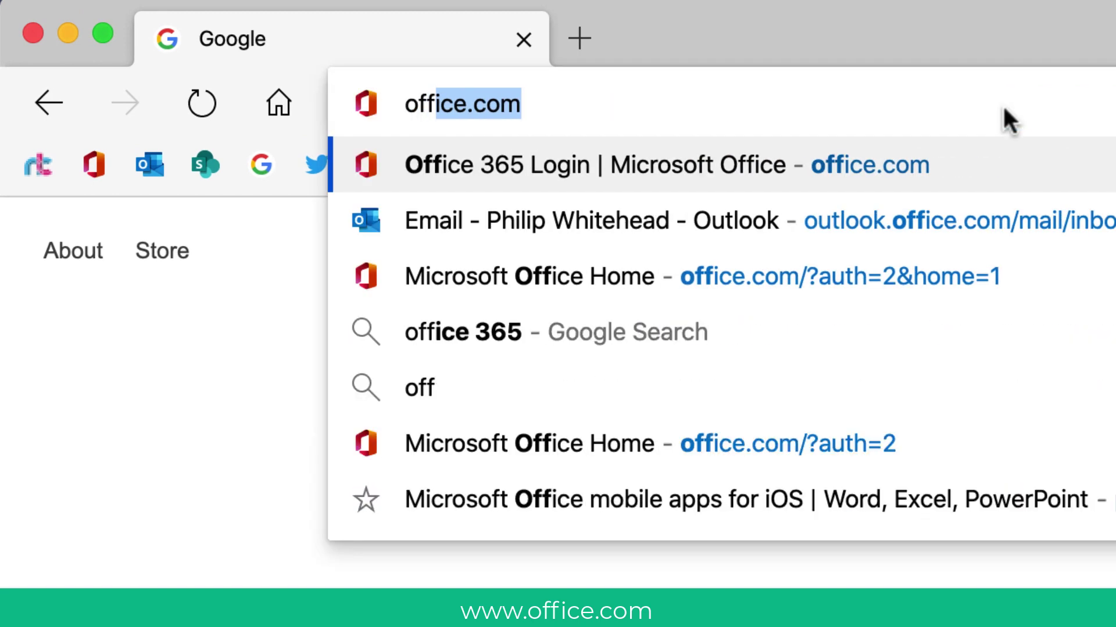
key("Return")
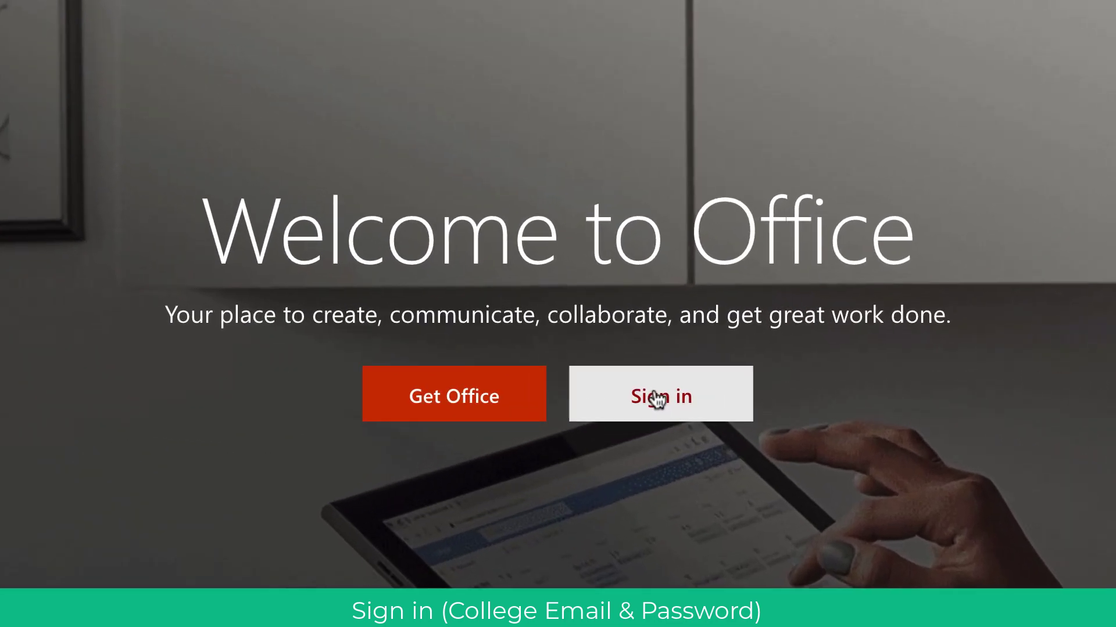
Step: Sign in with the college account's pre-filled email and the browser's saved password
left_click(656, 399)
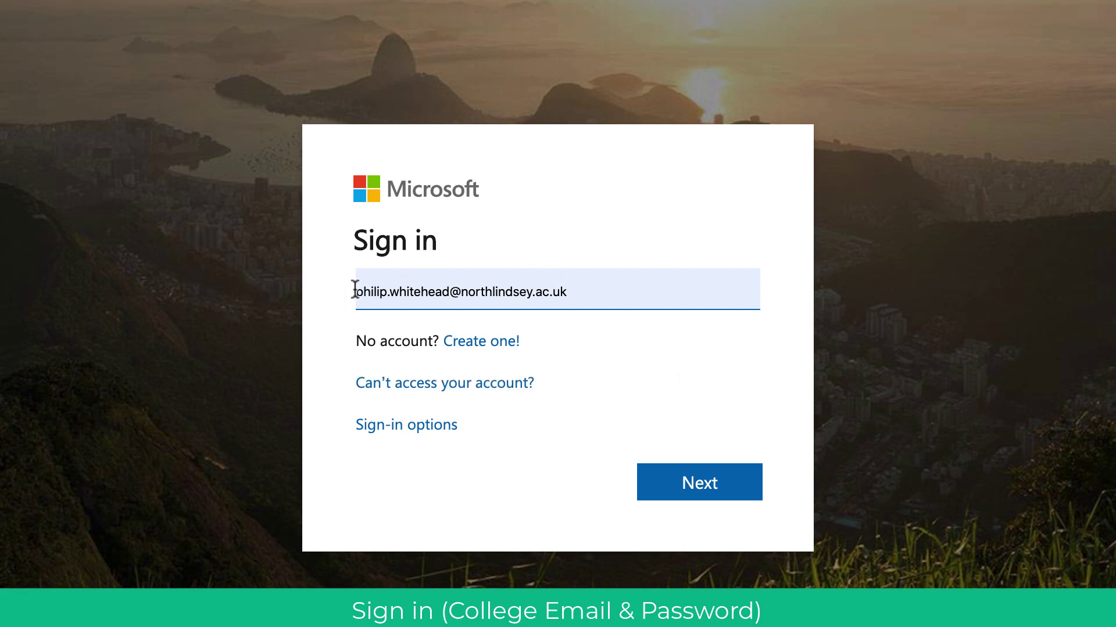
left_click(647, 296)
left_click(699, 481)
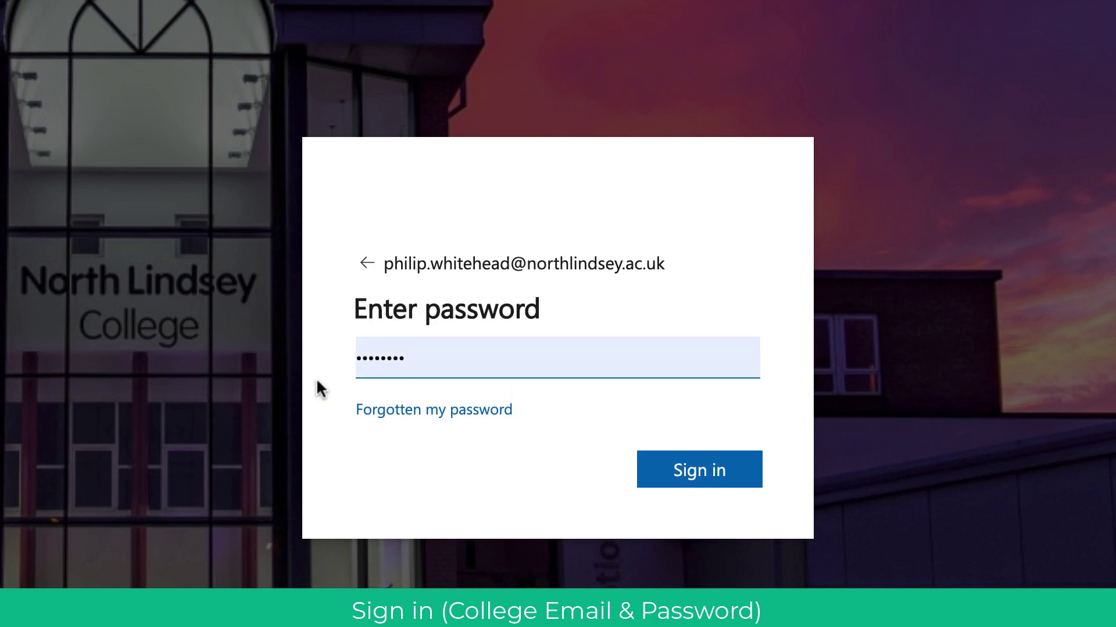
left_click(468, 356)
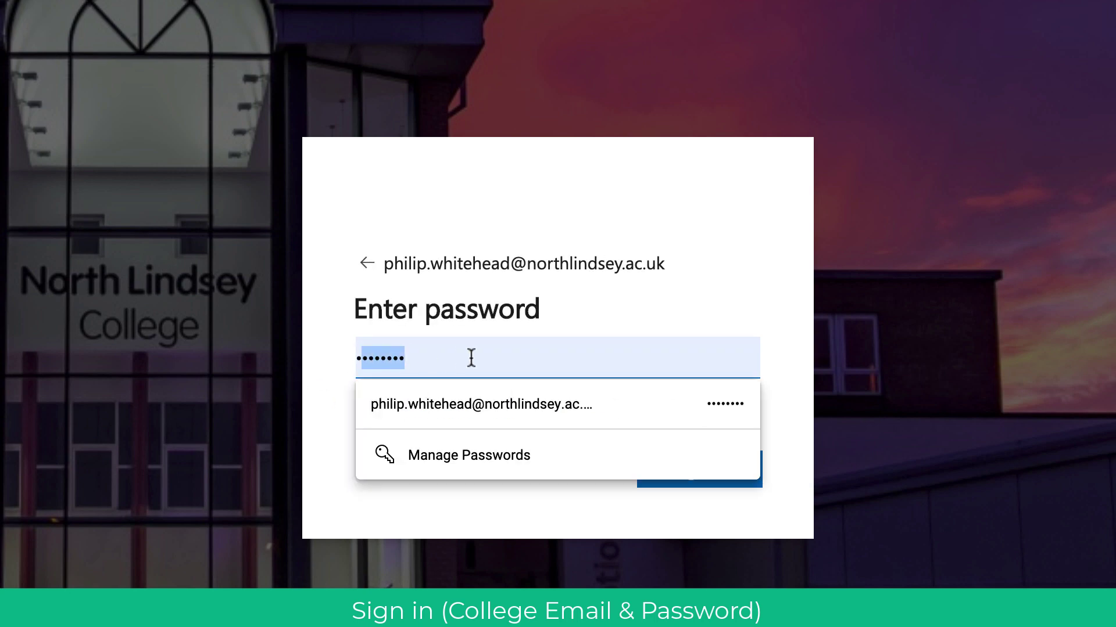
left_click(714, 268)
left_click(697, 481)
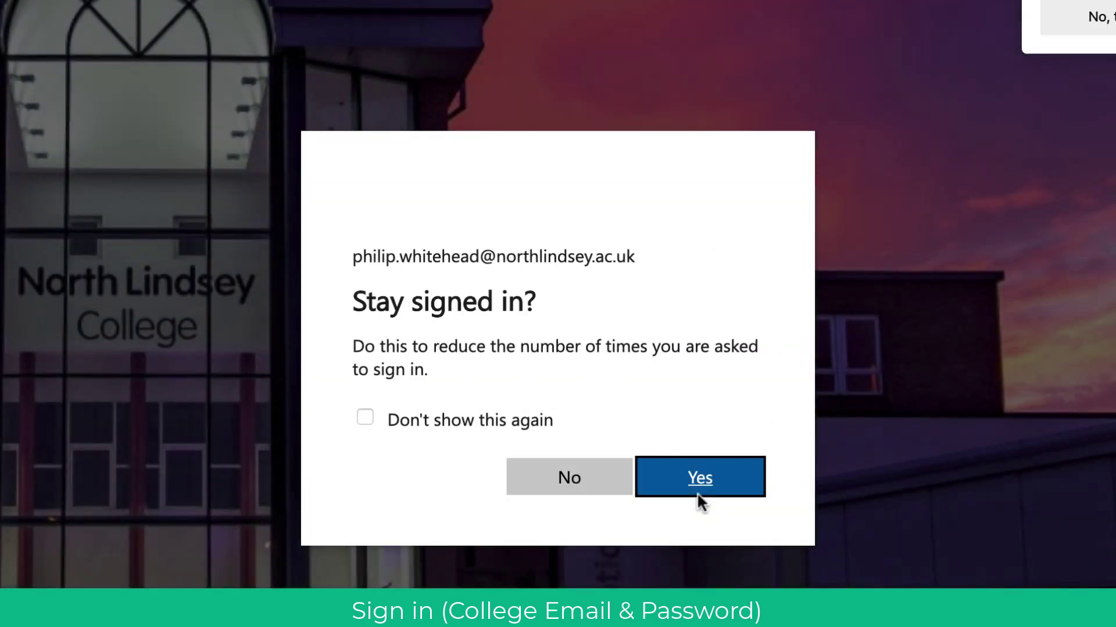
Step: Choose Yes to stay signed in and land on the Office home page
left_click(729, 487)
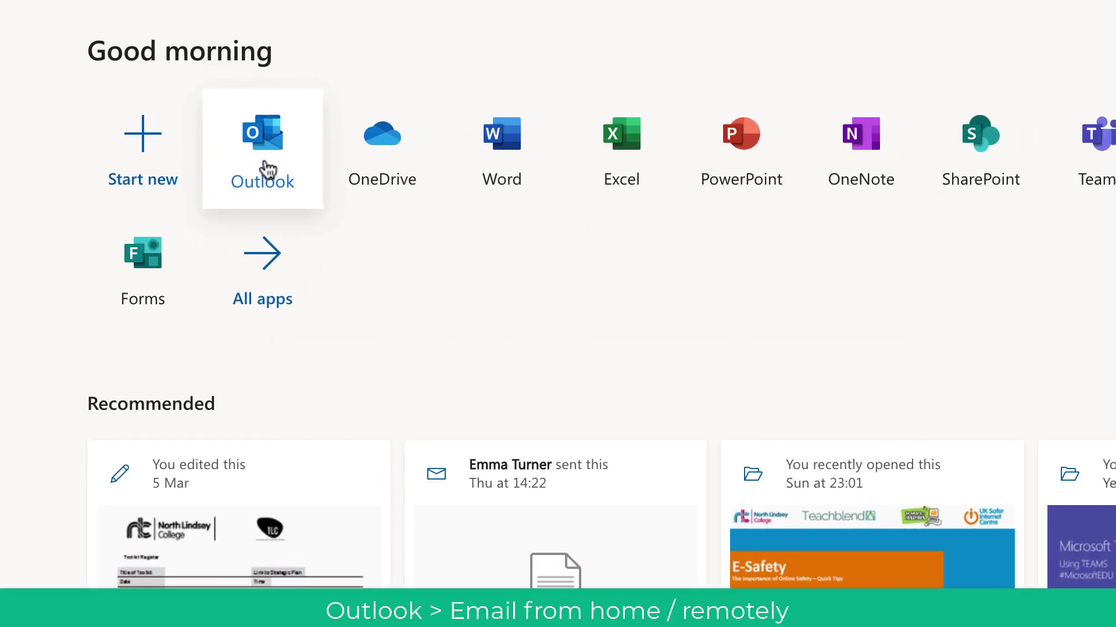
left_click(267, 169)
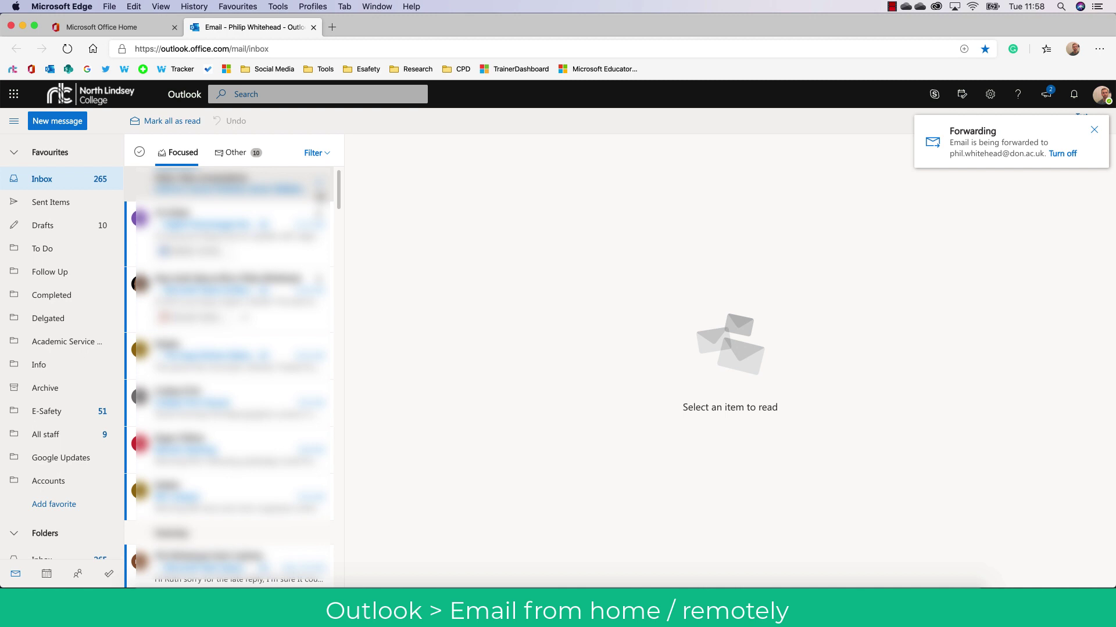
left_click(314, 28)
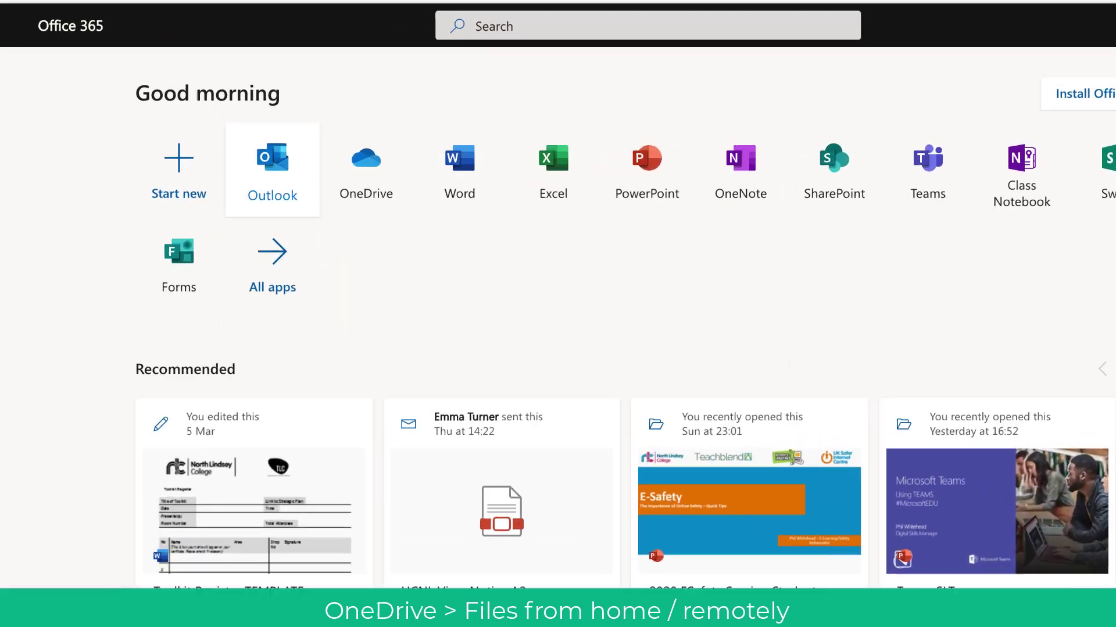
left_click(369, 155)
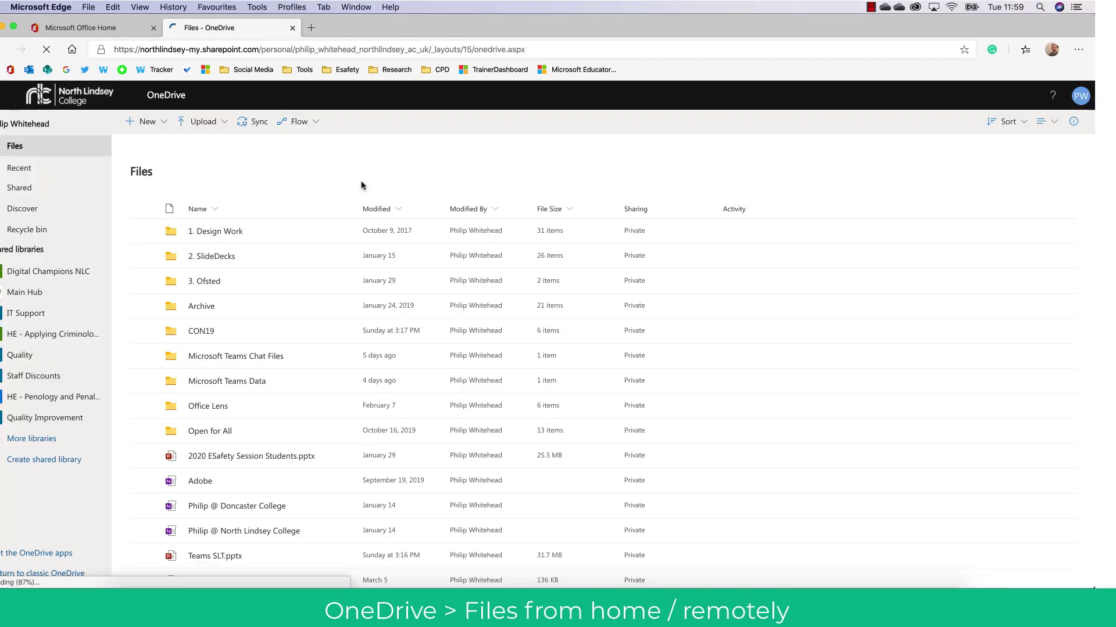
Step: Leave OneDrive, create a new blank Word document from the Word start page, then close it
left_click(291, 29)
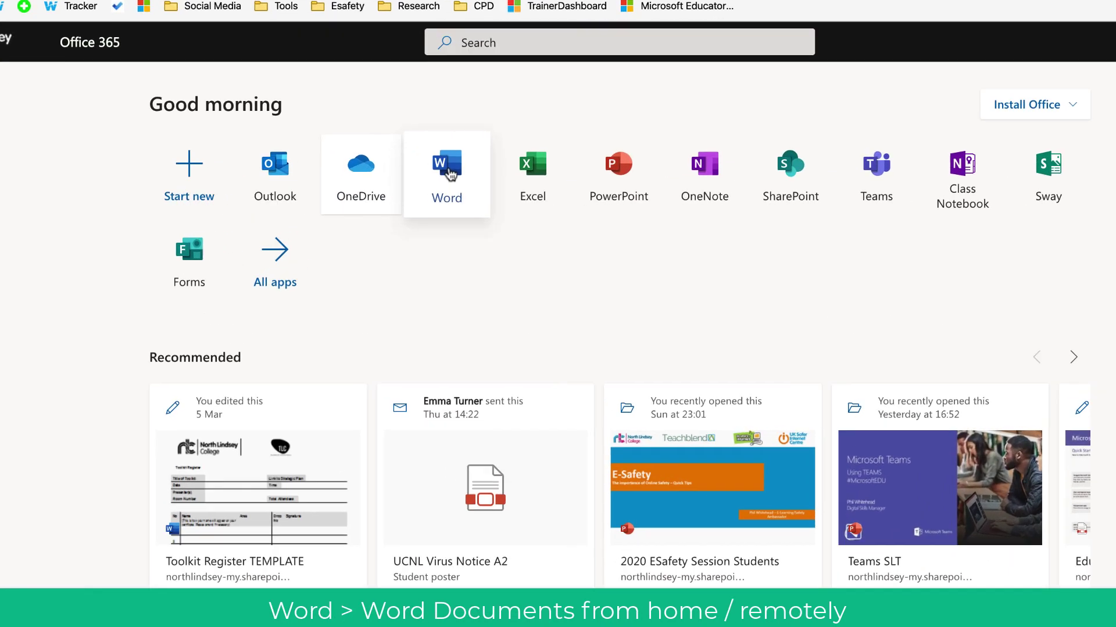
left_click(451, 173)
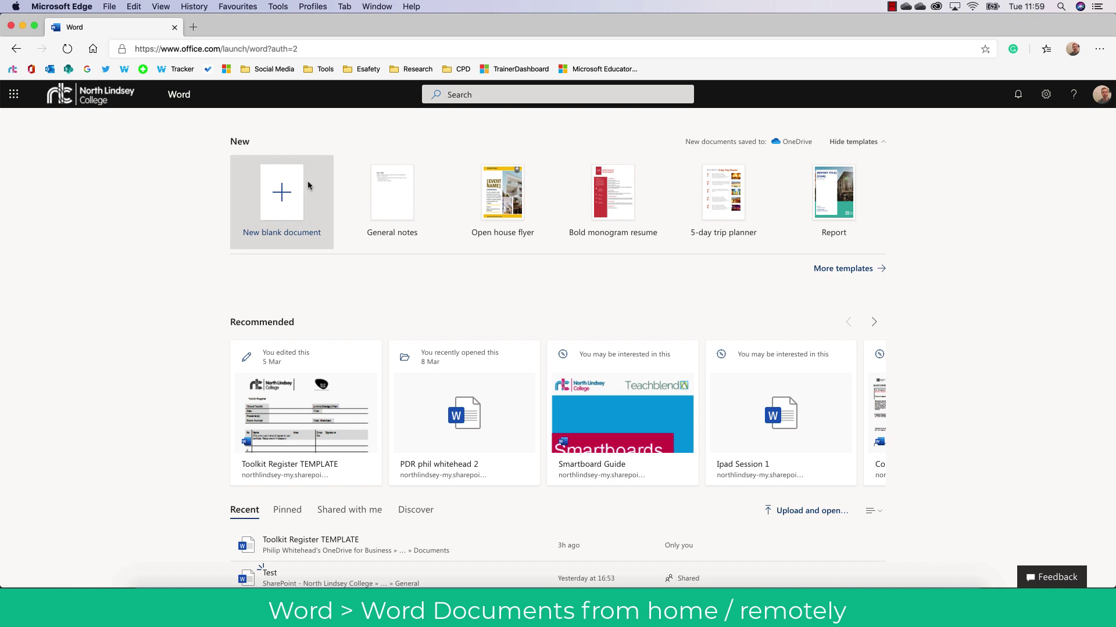
left_click(309, 186)
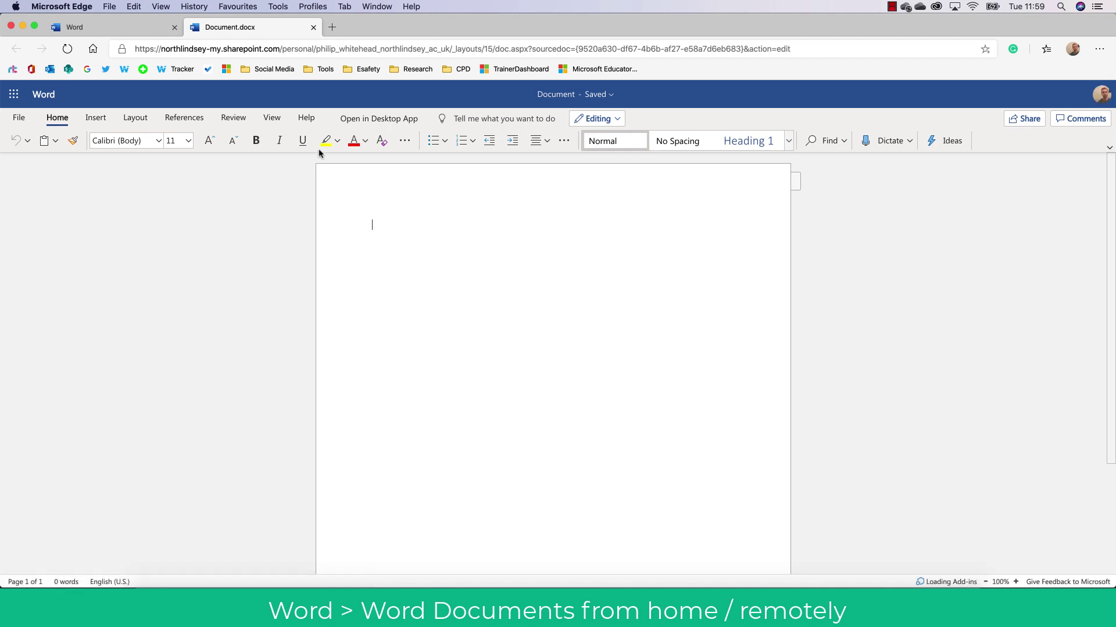
left_click(314, 27)
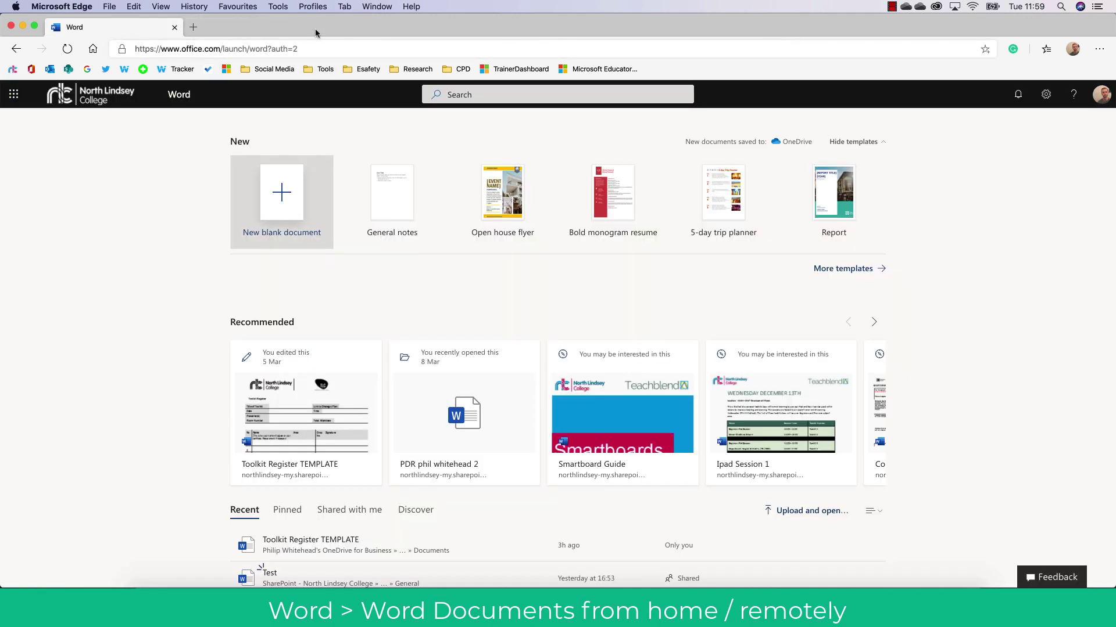
Step: Return home, open Microsoft Teams to view the teams list, then close its tab
left_click(60, 93)
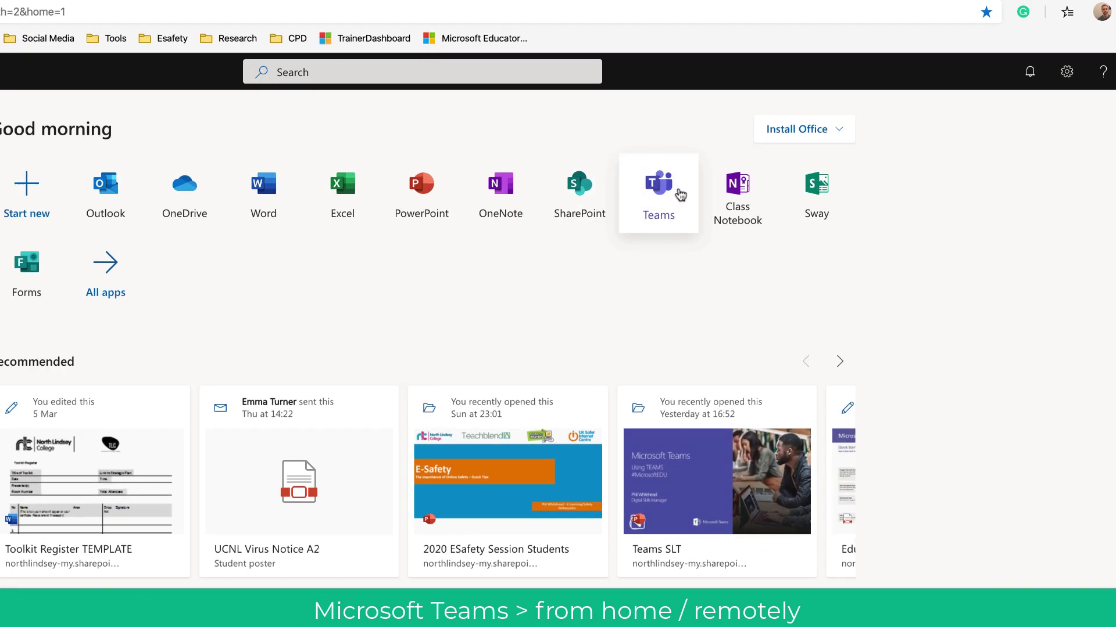
left_click(679, 193)
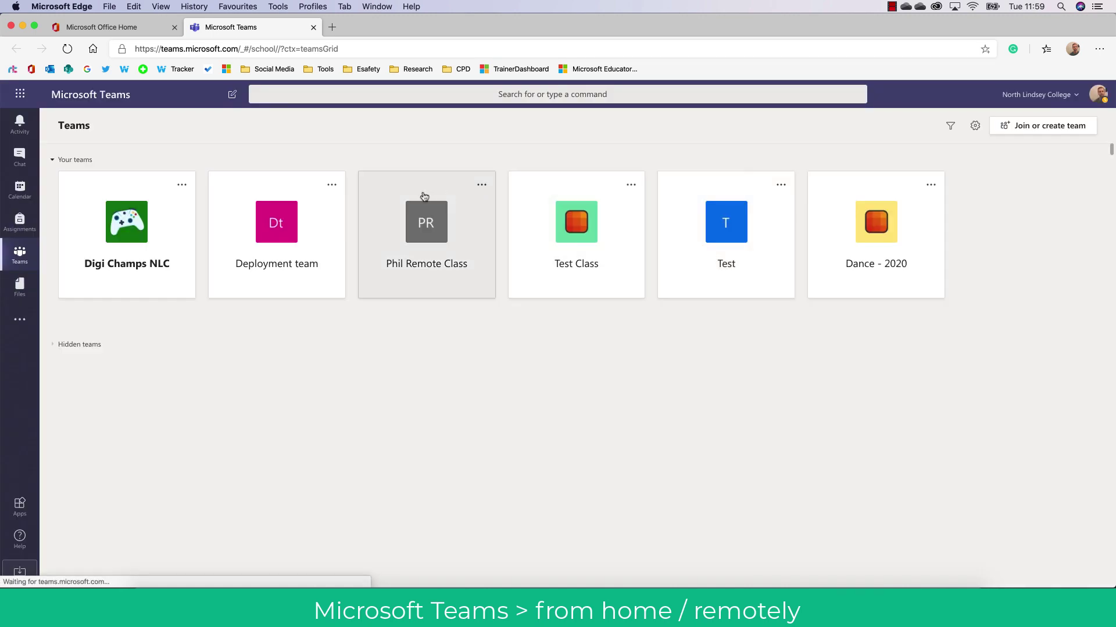
left_click(313, 27)
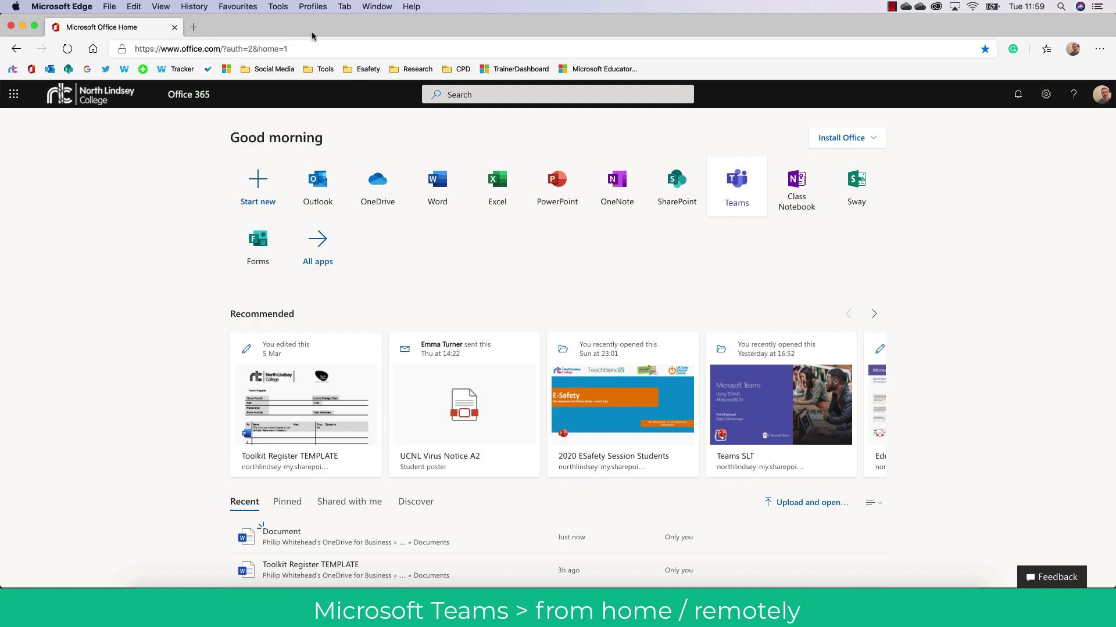
left_click(21, 95)
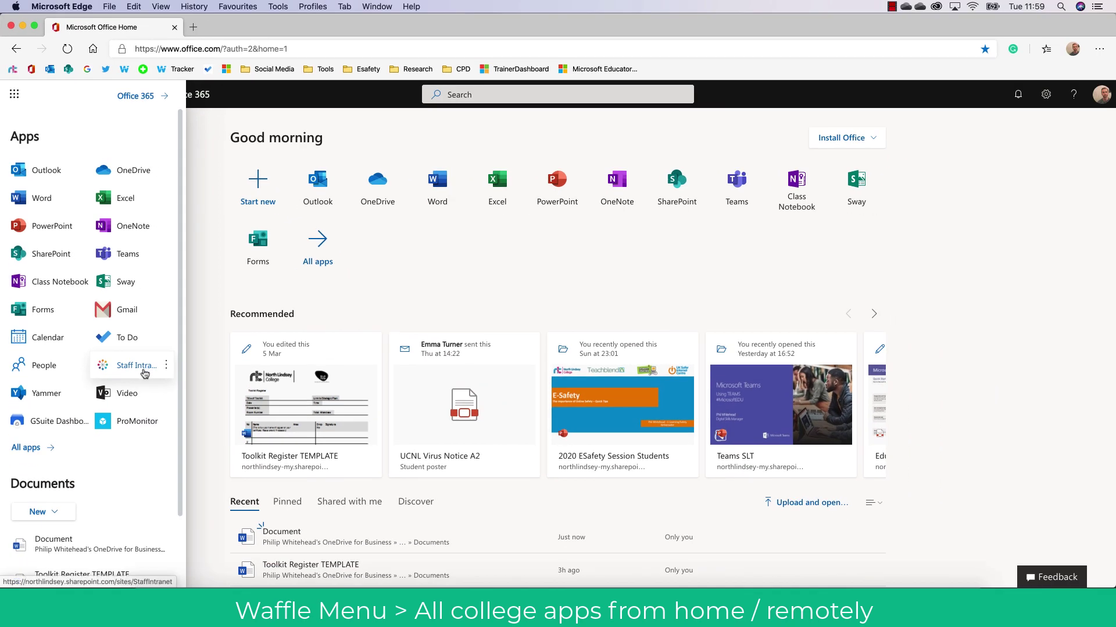
left_click(47, 453)
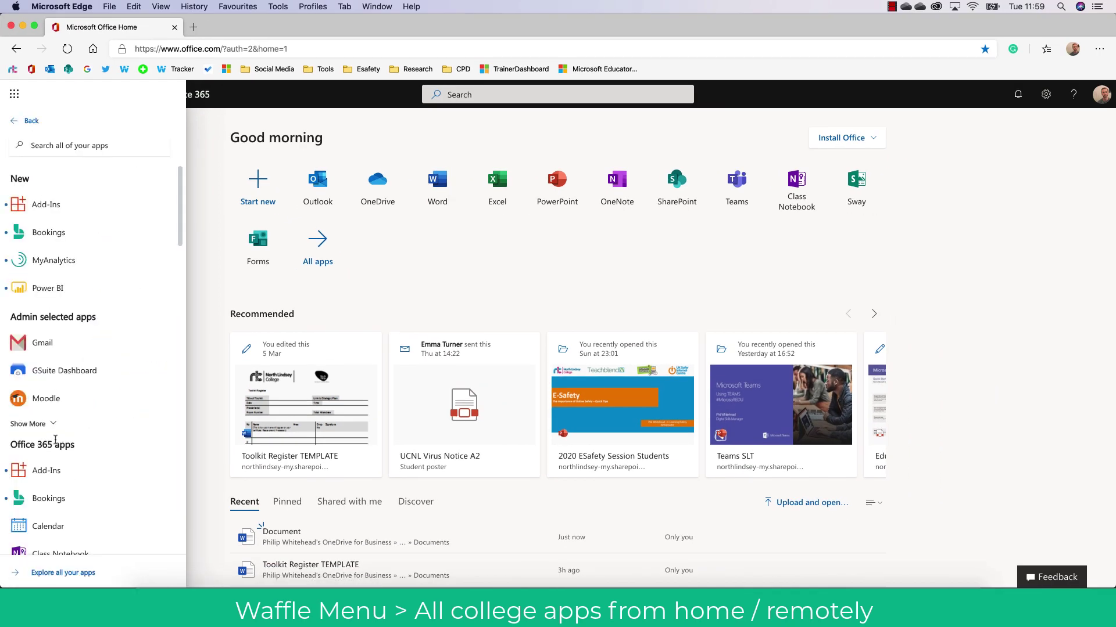
scroll(179, 240, "down", 2)
scroll(180, 240, "down", 3)
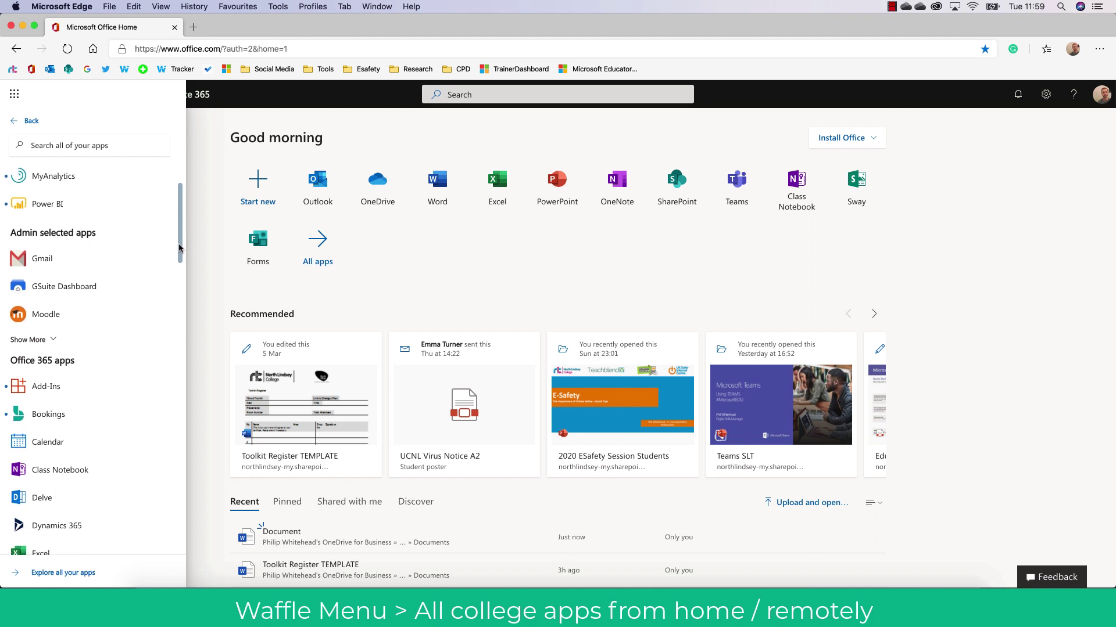
left_click_drag(174, 247, 189, 509)
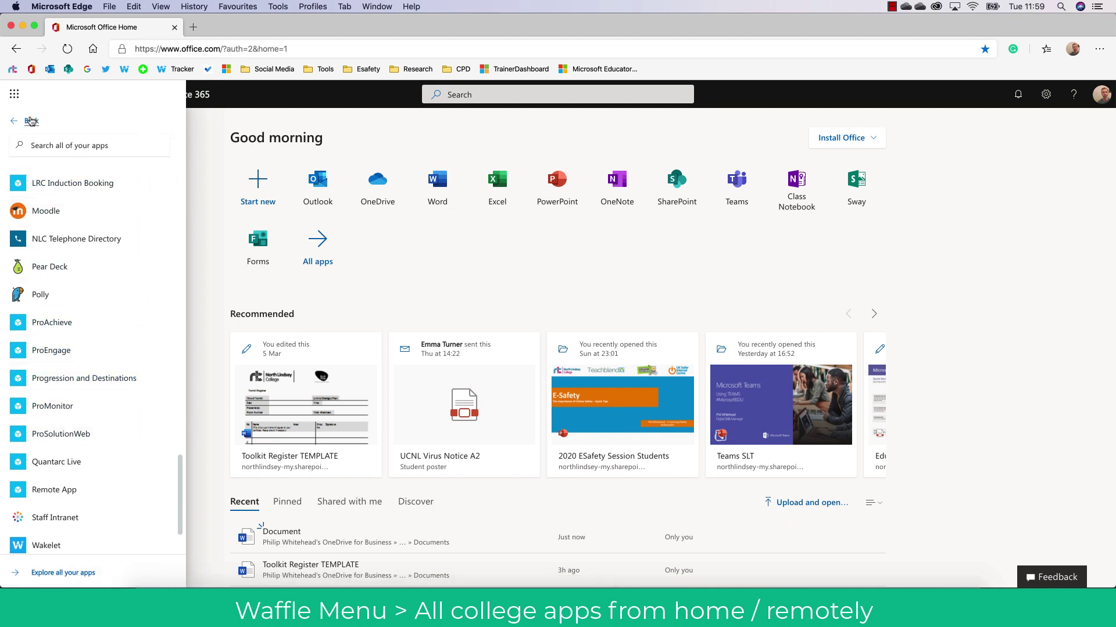
left_click(31, 121)
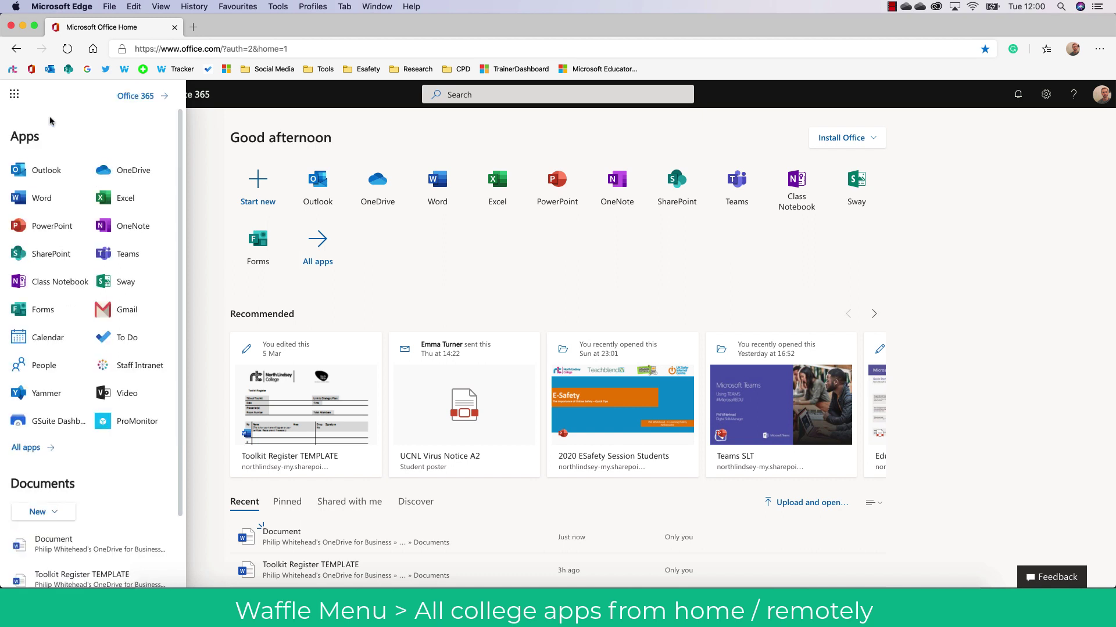
left_click(194, 137)
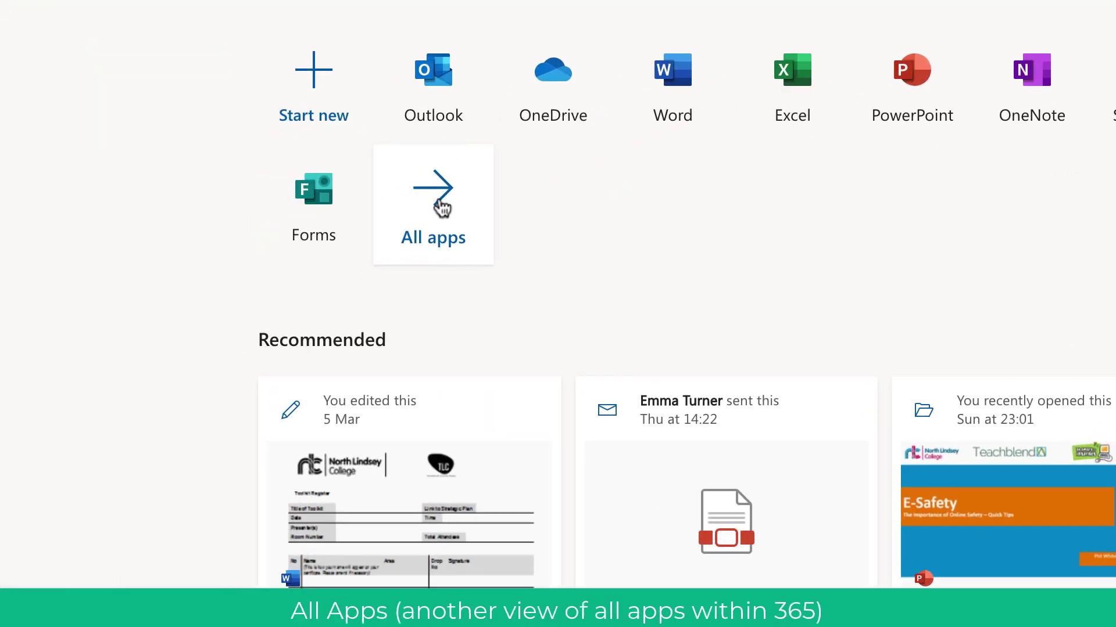
Step: Open the All apps page and scroll through the Office 365 and college apps
left_click(442, 208)
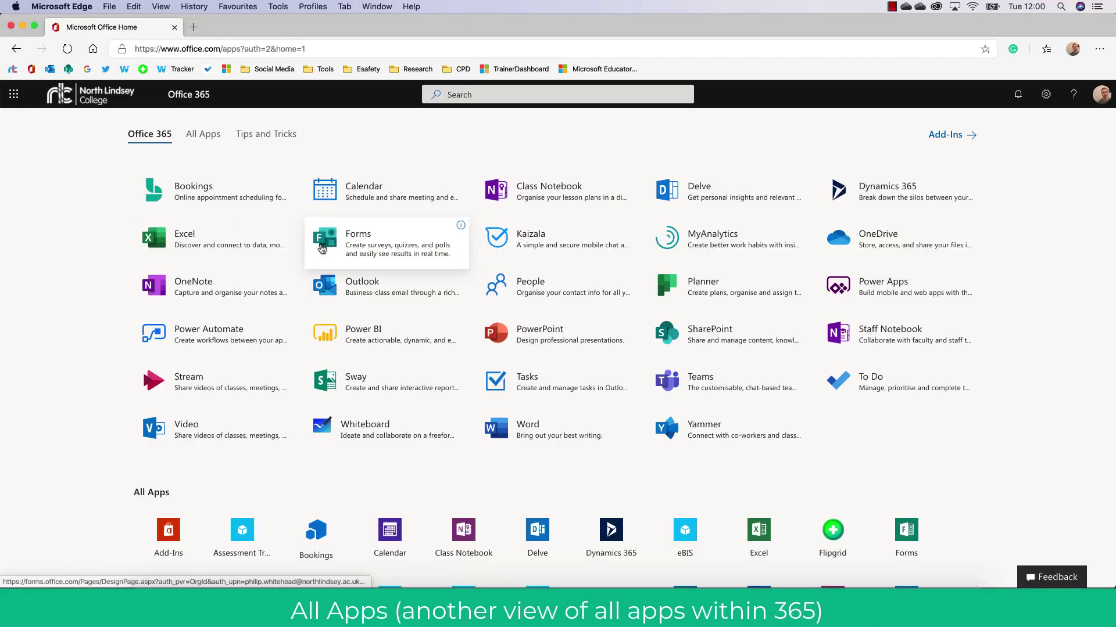
scroll(321, 249, "down", 10)
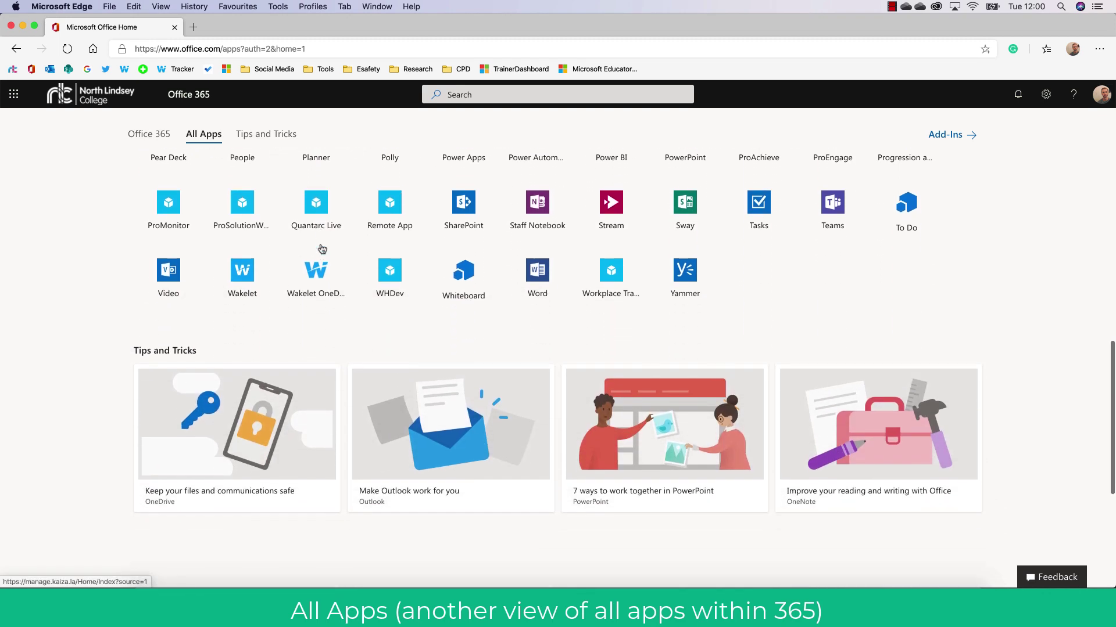
scroll(321, 249, "up", 10)
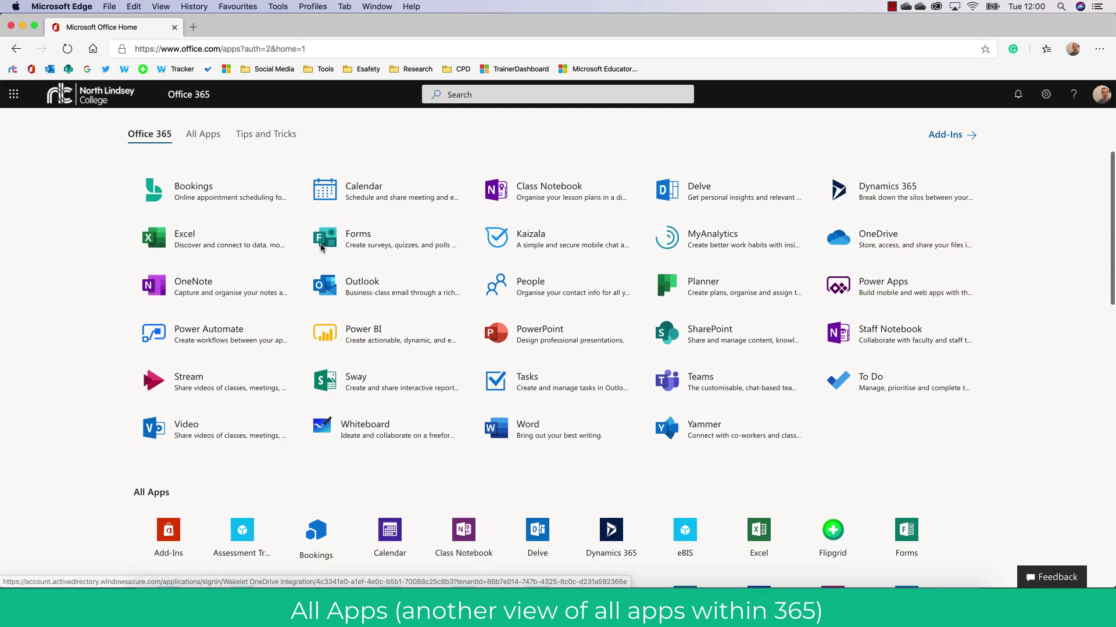